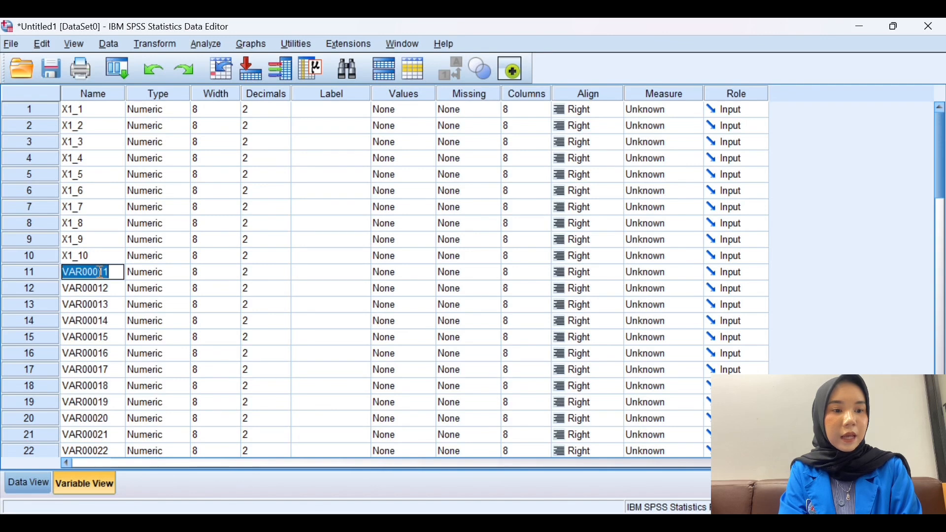
# - Name variable 11 Total_X1 and give it the label Promosi Gratis Ongkir
pyautogui.write('Total')
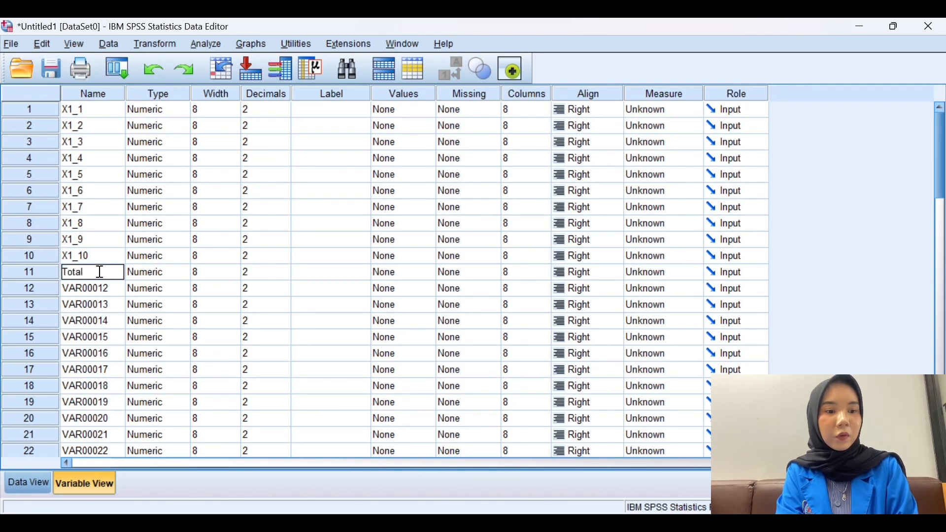
pyautogui.write('_X1')
pyautogui.click(312, 271)
pyautogui.write('Pr')
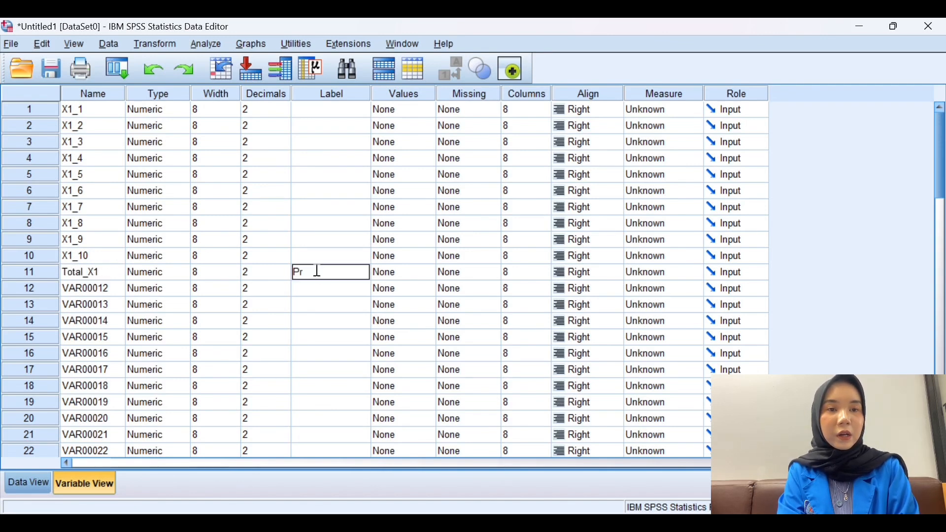
pyautogui.write('omosi Gratis Ongkir')
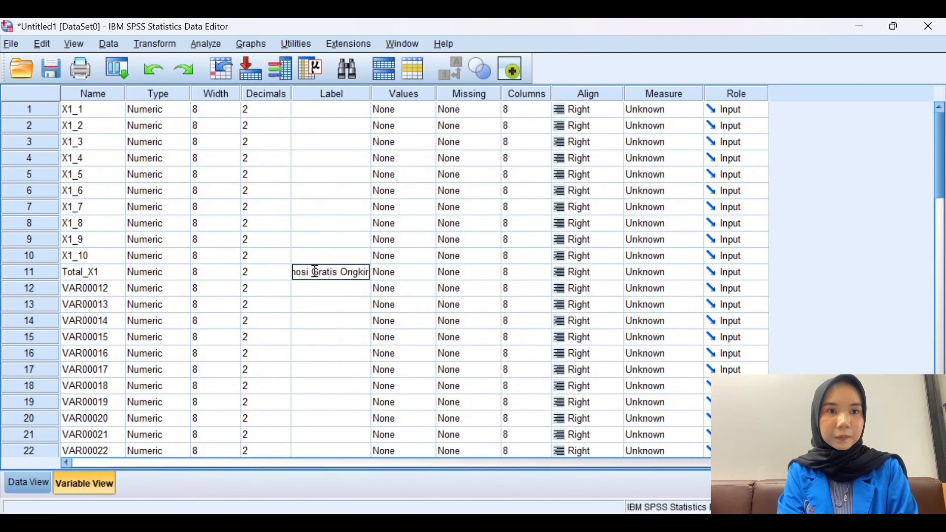
pyautogui.click(96, 289)
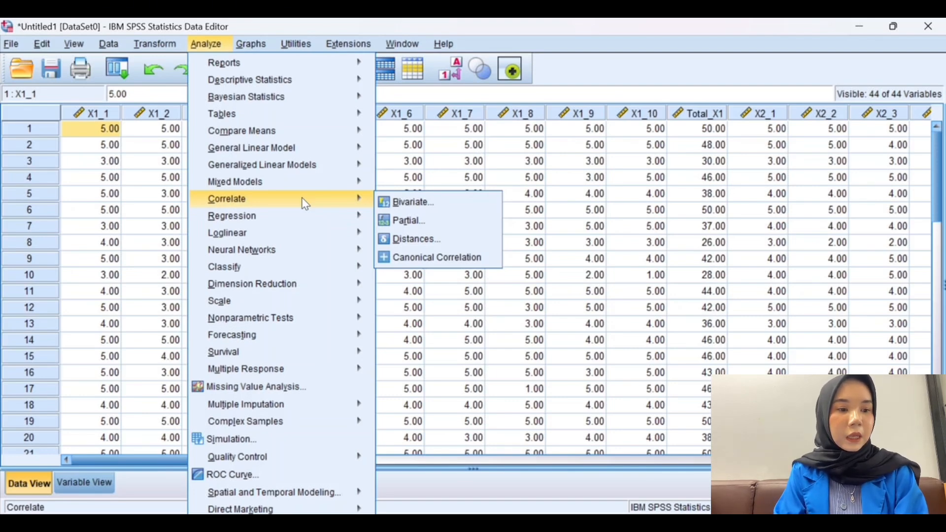
# - Run a two-tailed Pearson bivariate correlation on X1_1 to X1_10 together with Promosi Gratis Ongkir (Total_X1)
pyautogui.click(402, 203)
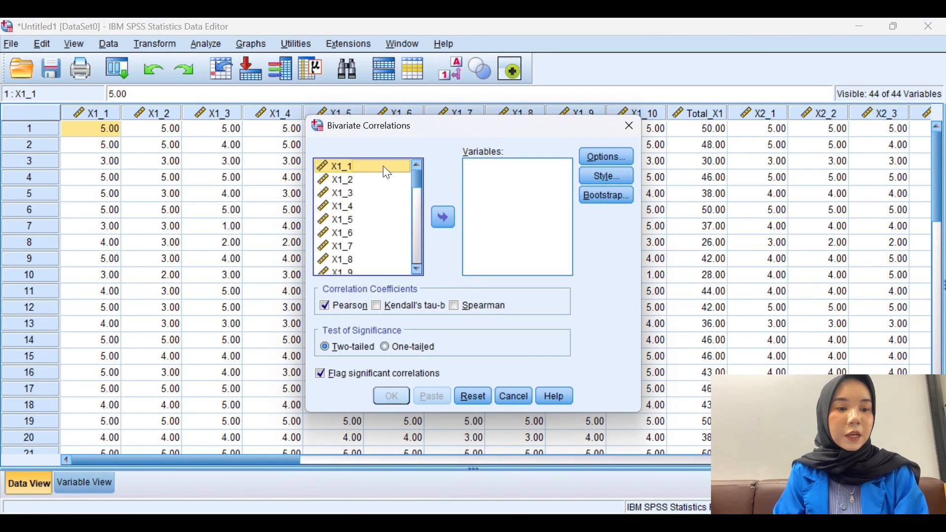
pyautogui.hotkey('shift', 'Down')
pyautogui.hotkey('shift', 'Down')
pyautogui.hotkey('shift', 'Down')
pyautogui.hotkey('shift', 'Down')
pyautogui.hotkey('shift', 'Down')
pyautogui.hotkey('shift', 'Down')
pyautogui.hotkey('shift', 'Down')
pyautogui.hotkey('shift', 'Down')
pyautogui.hotkey('shift', 'Down')
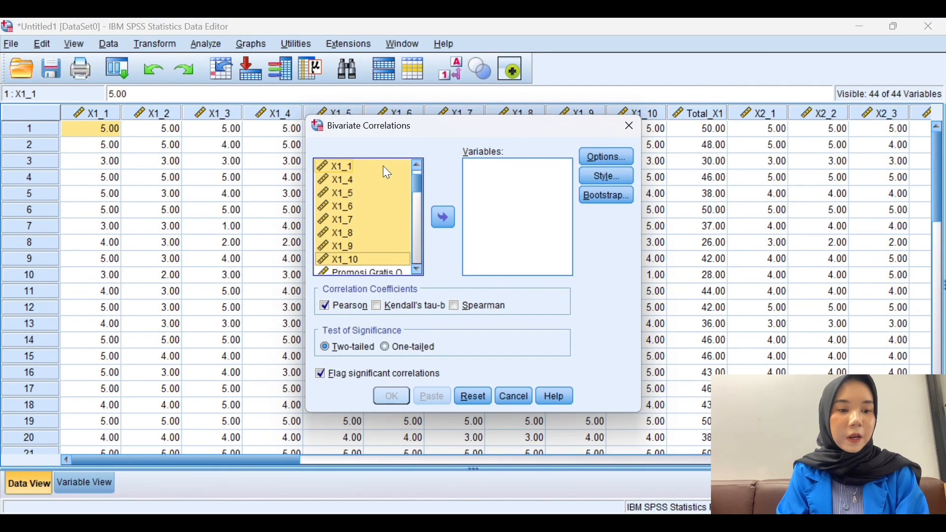
pyautogui.hotkey('shift', 'Down')
pyautogui.click(444, 216)
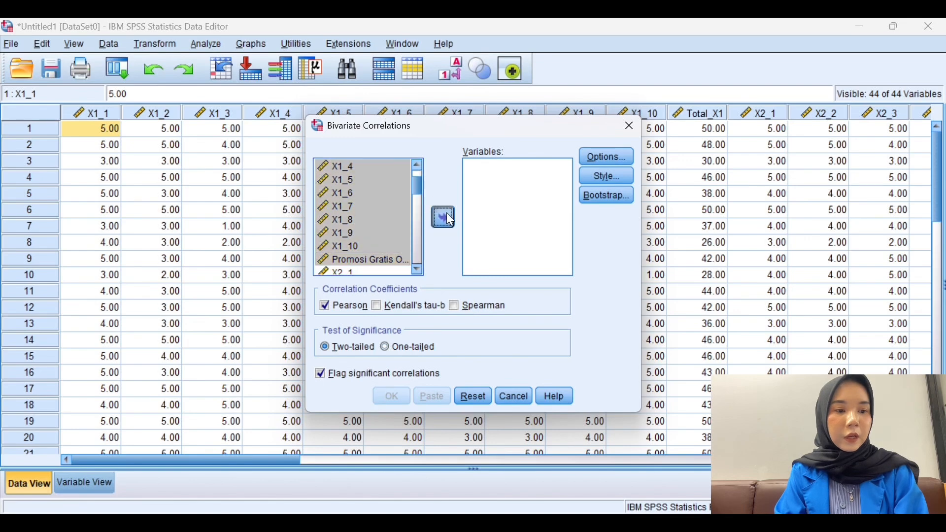
pyautogui.click(389, 398)
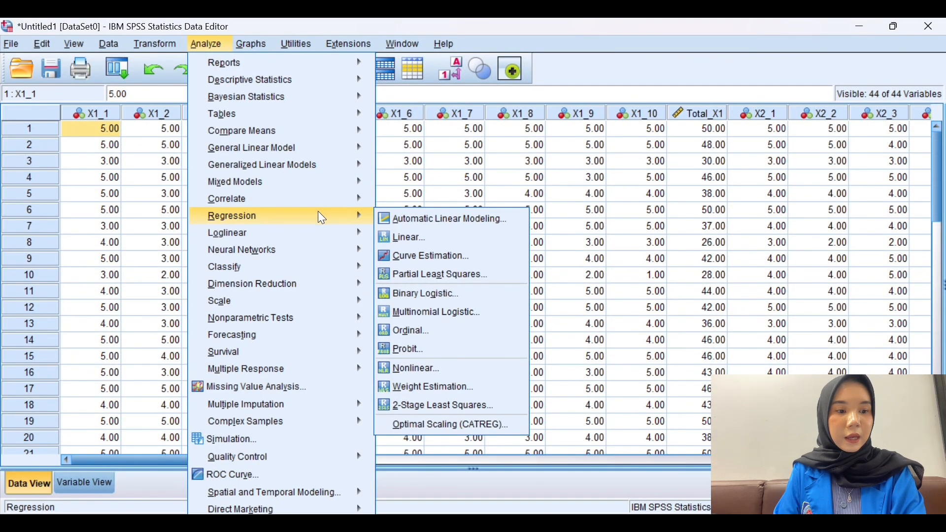
# - Run a reliability analysis with the Alpha model on items X1_1 to X1_10
pyautogui.moveTo(336, 299)
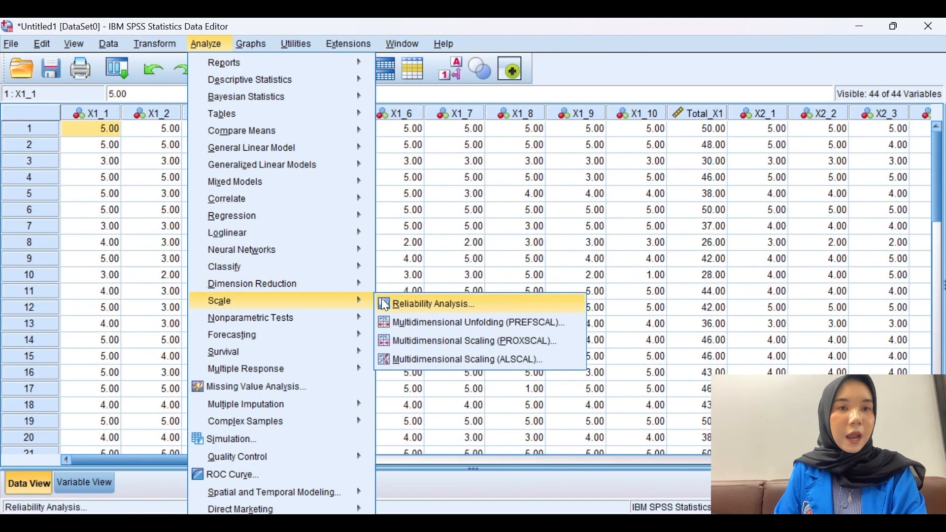
pyautogui.click(397, 304)
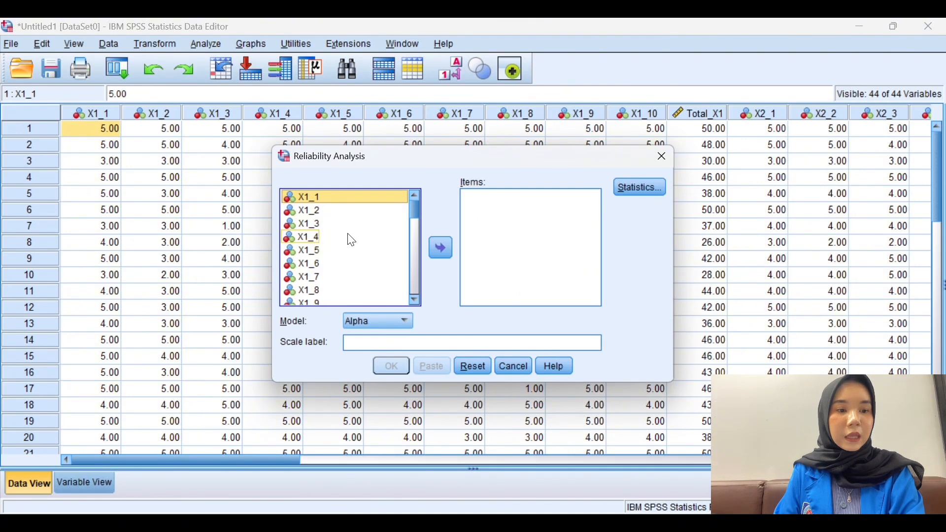
pyautogui.hotkey('shift', 'Down')
pyautogui.hotkey('shift', 'Down')
pyautogui.hotkey('shift', 'Down')
pyautogui.hotkey('shift', 'Down')
pyautogui.hotkey('shift', 'Down')
pyautogui.hotkey('shift', 'Down')
pyautogui.hotkey('shift', 'Down')
pyautogui.hotkey('shift', 'Down')
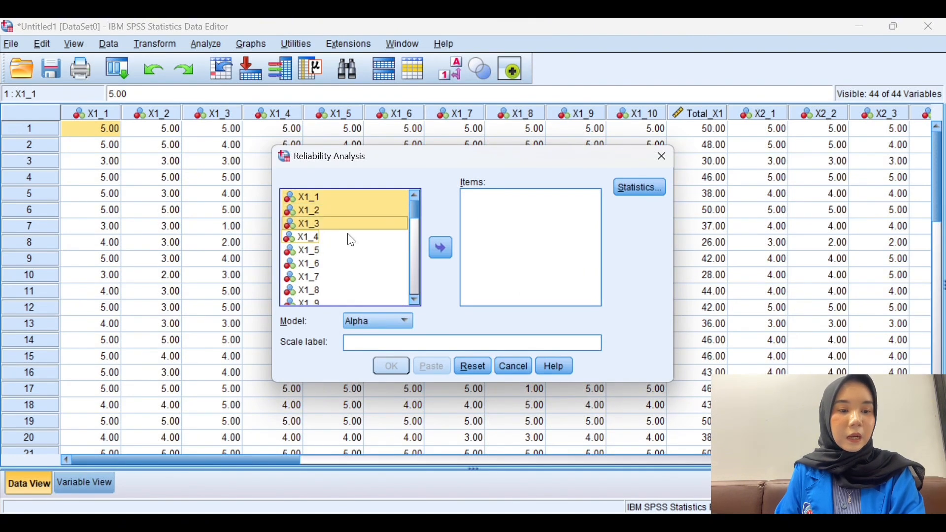
pyautogui.hotkey('shift', 'Down')
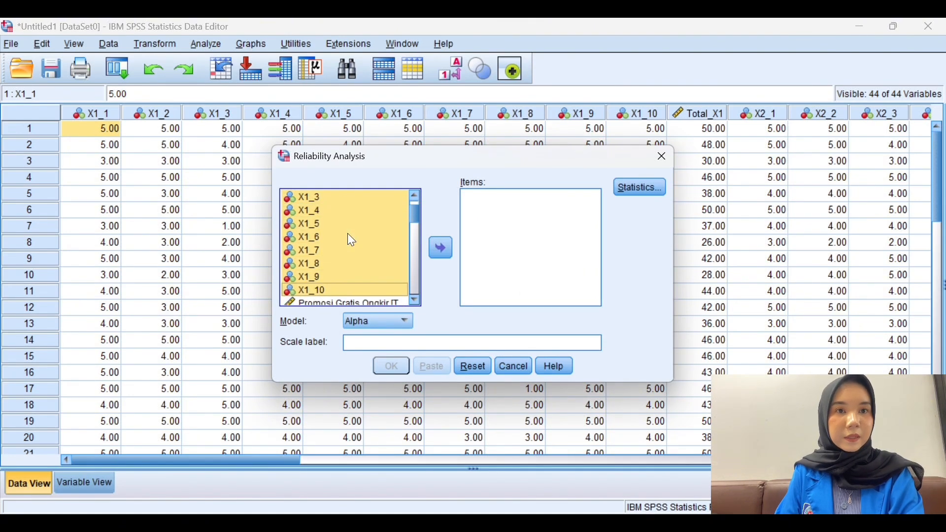
pyautogui.click(441, 249)
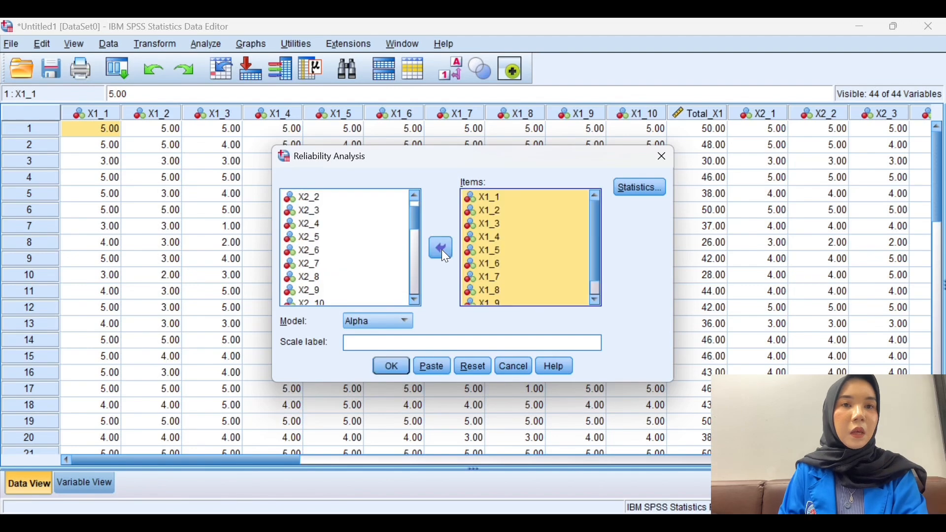
pyautogui.click(397, 371)
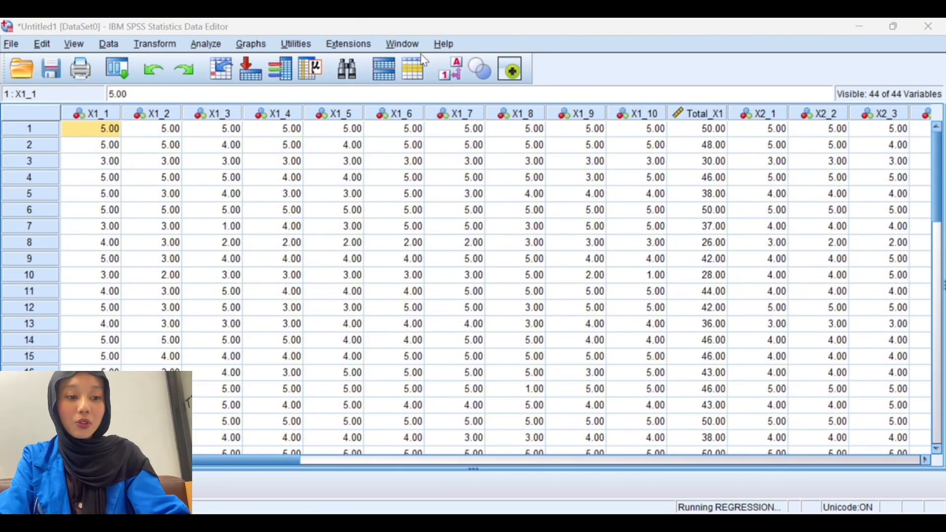
# - Set up a linear regression with Total_X1, Total_X2 and Total_X3 as independents and Keputusan pembelian as the dependent variable
pyautogui.click(206, 44)
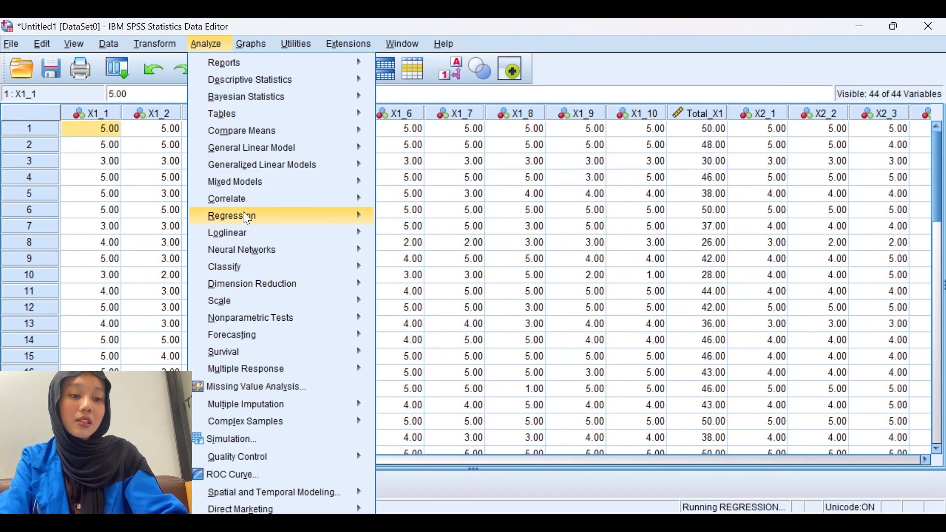
pyautogui.moveTo(247, 216)
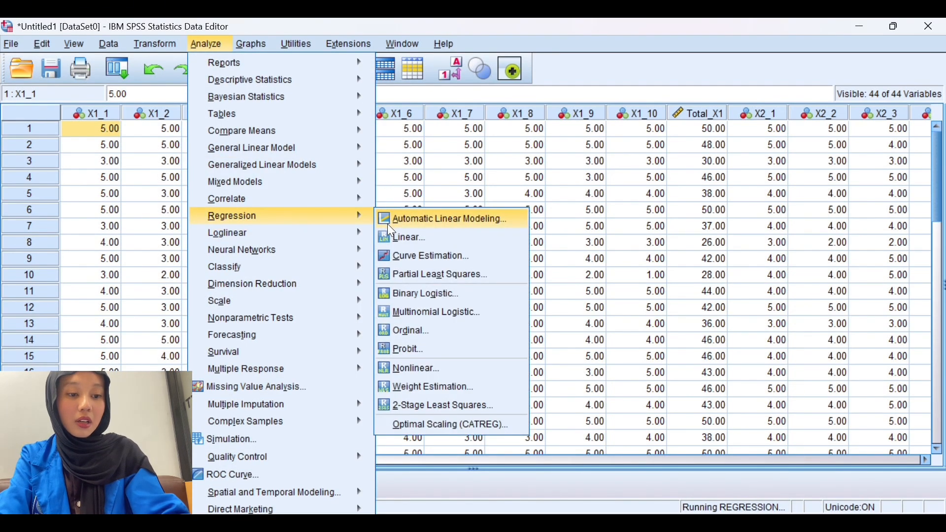
pyautogui.click(403, 237)
pyautogui.click(421, 246)
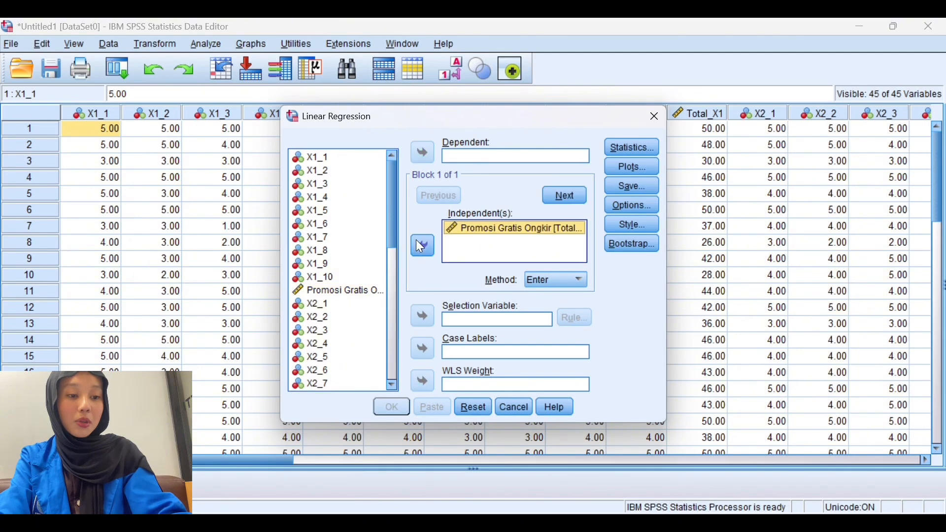
pyautogui.scroll(-4, 394, 261)
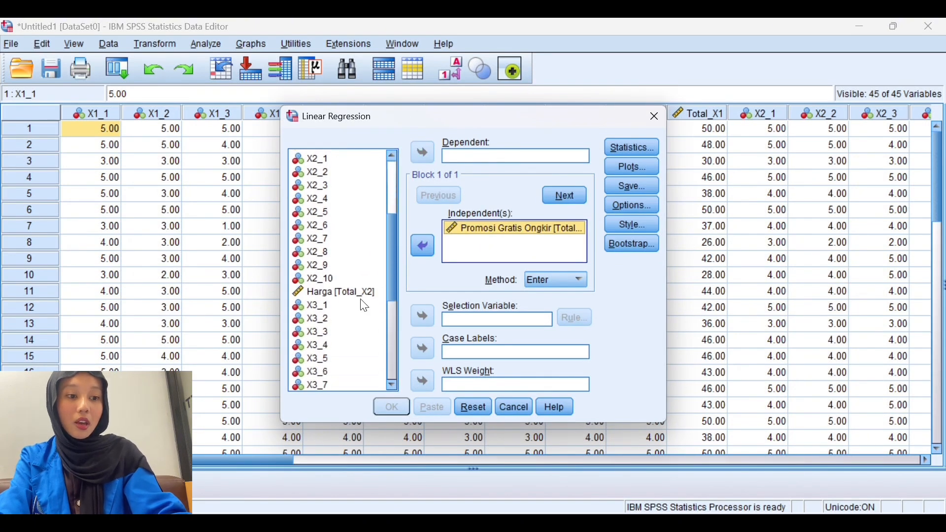
pyautogui.click(335, 292)
pyautogui.click(423, 247)
pyautogui.moveTo(388, 251); pyautogui.dragTo(392, 342)
pyautogui.click(381, 241)
pyautogui.click(423, 246)
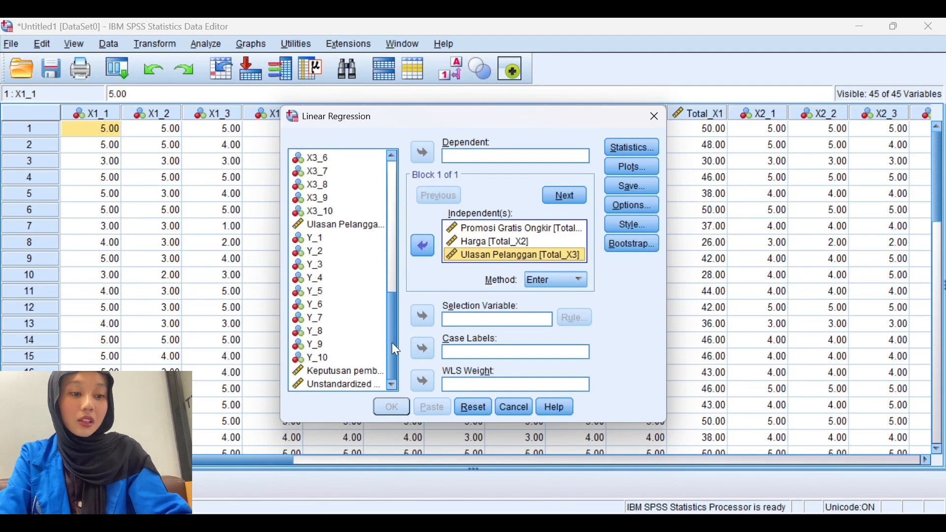
pyautogui.click(338, 373)
pyautogui.click(424, 153)
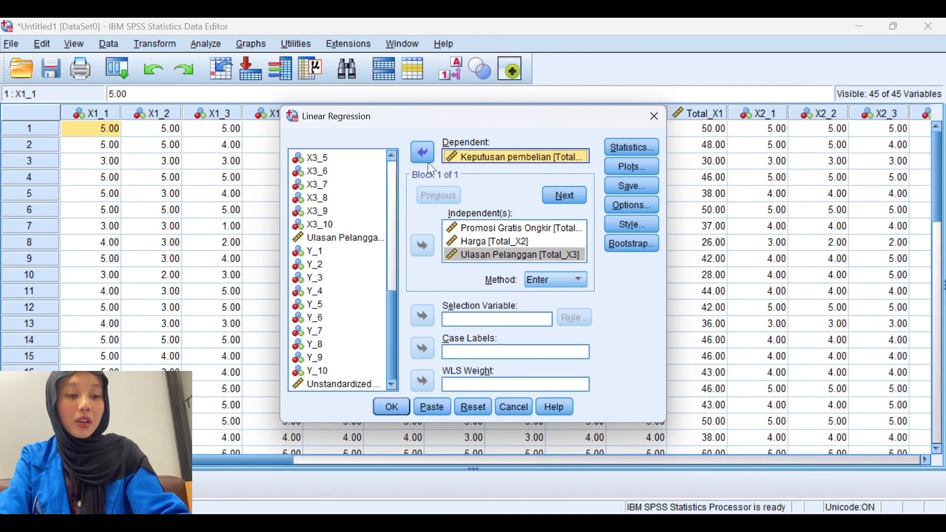
# - Include collinearity diagnostics in the regression, and accept the histogram, normal probability plot and scatterplot of *SRESID against *ZPRED
pyautogui.click(645, 153)
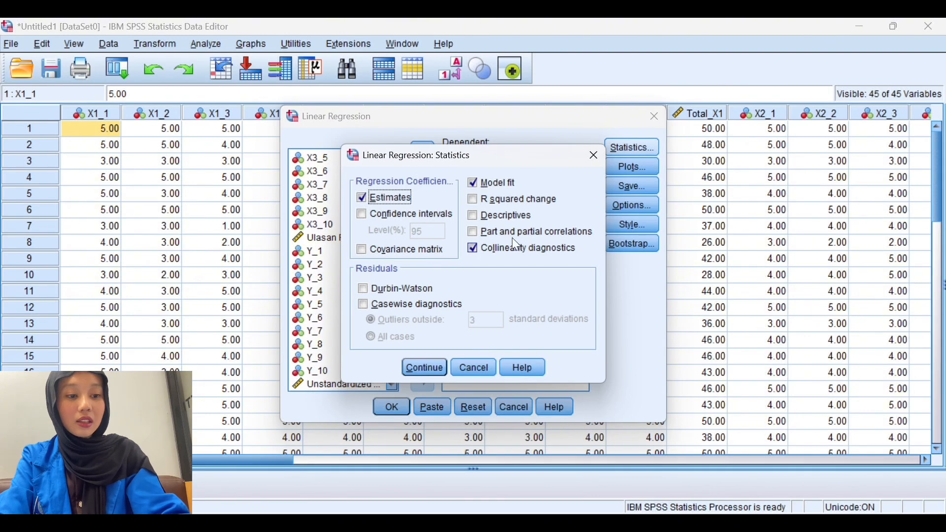
pyautogui.click(481, 256)
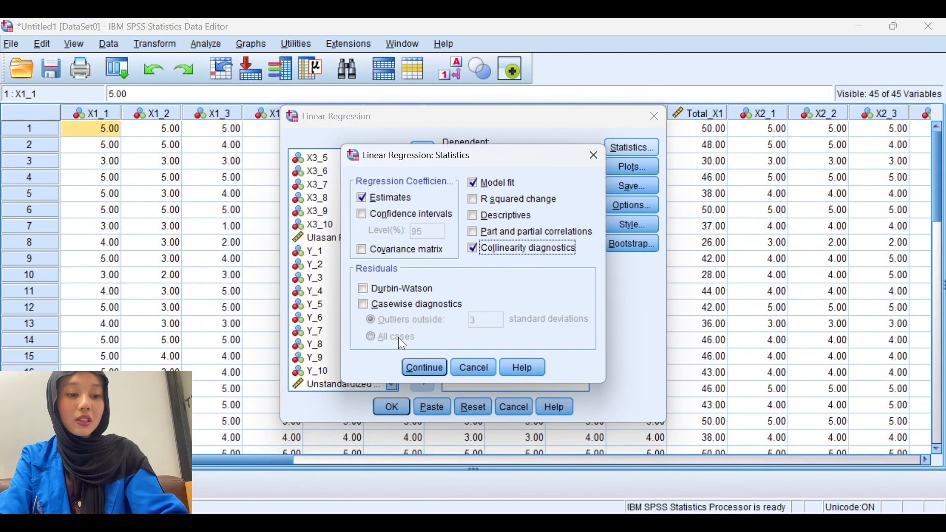
pyautogui.click(422, 371)
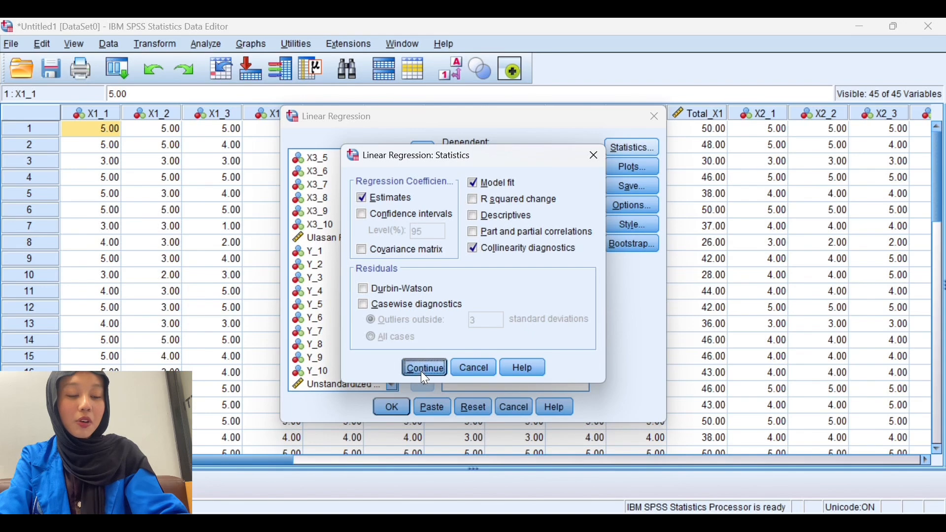
pyautogui.click(641, 170)
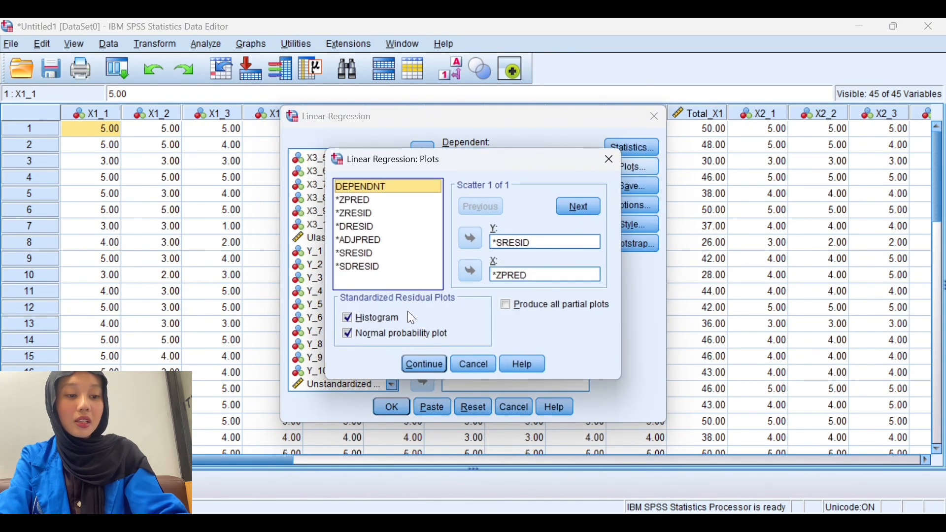
pyautogui.click(432, 371)
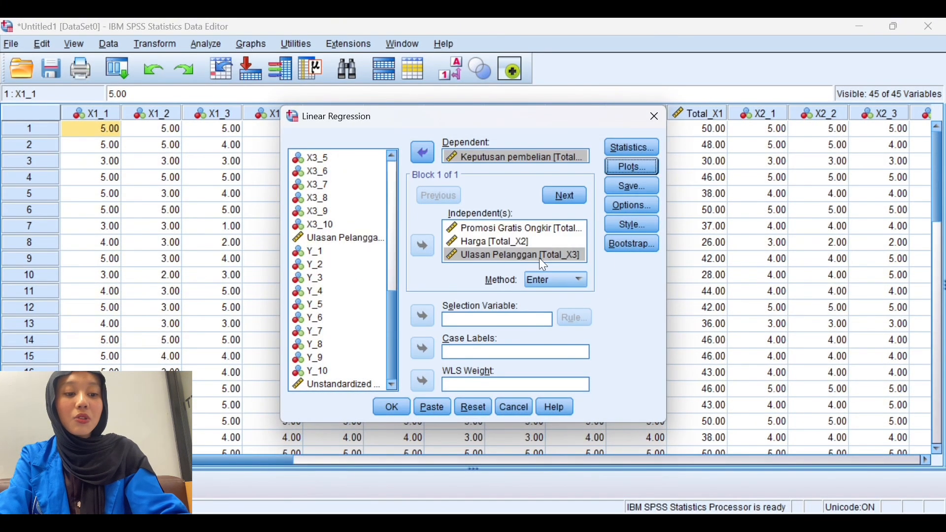
# - Save the unstandardized residuals as a new variable, run the regression and view its residual charts down to the scatterplot
pyautogui.click(650, 181)
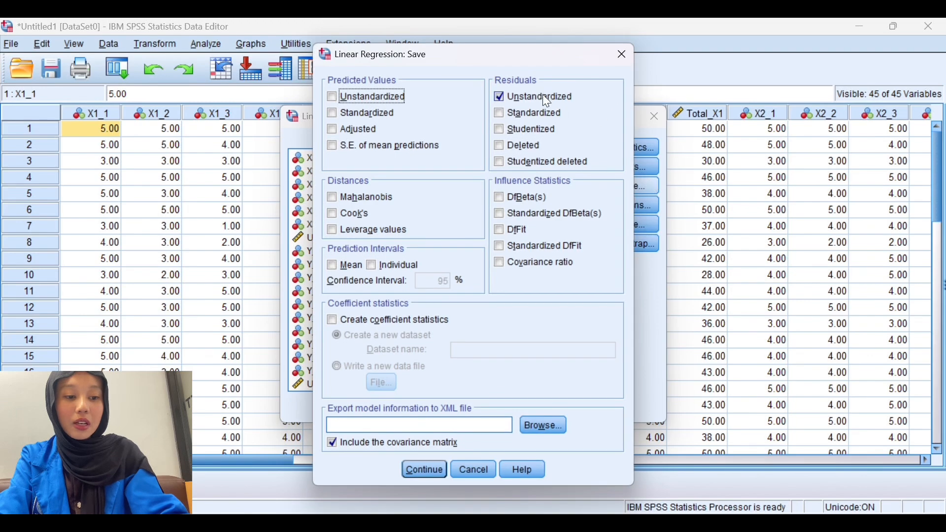
pyautogui.click(540, 97)
pyautogui.click(540, 96)
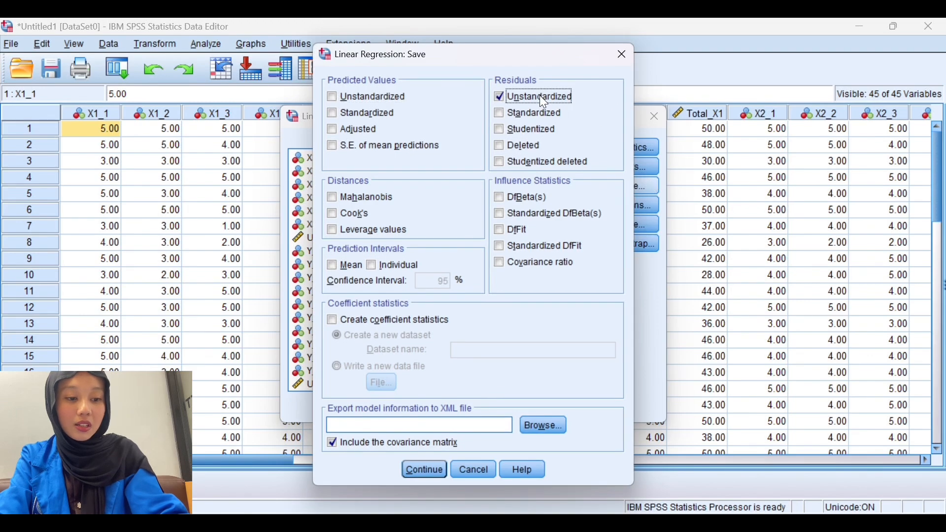
pyautogui.click(407, 474)
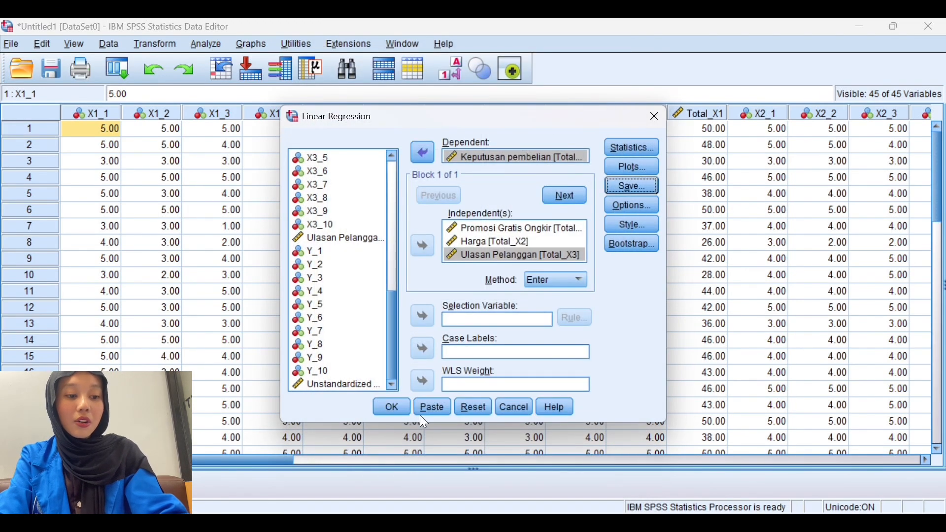
pyautogui.click(399, 412)
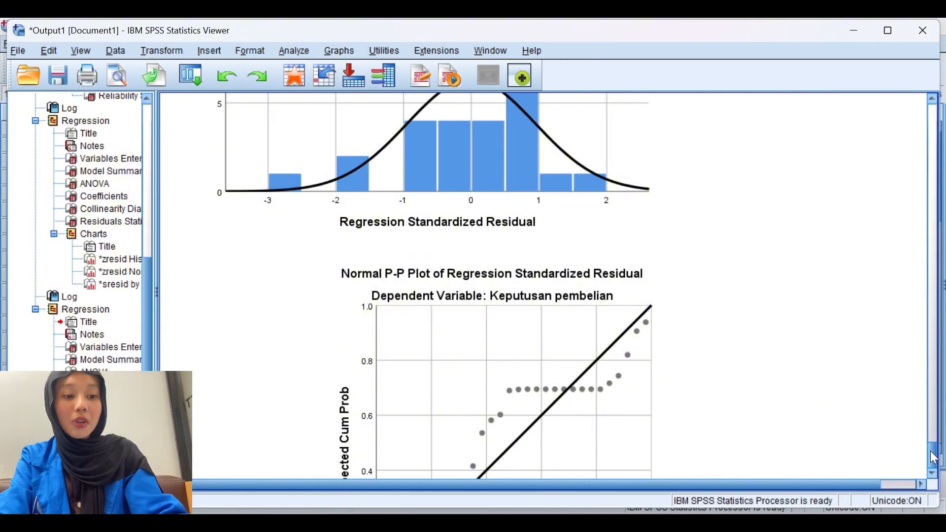
pyautogui.moveTo(932, 452)
pyautogui.mouseDown()
pyautogui.moveTo(932, 437)
pyautogui.moveTo(931, 452)
pyautogui.mouseUp()
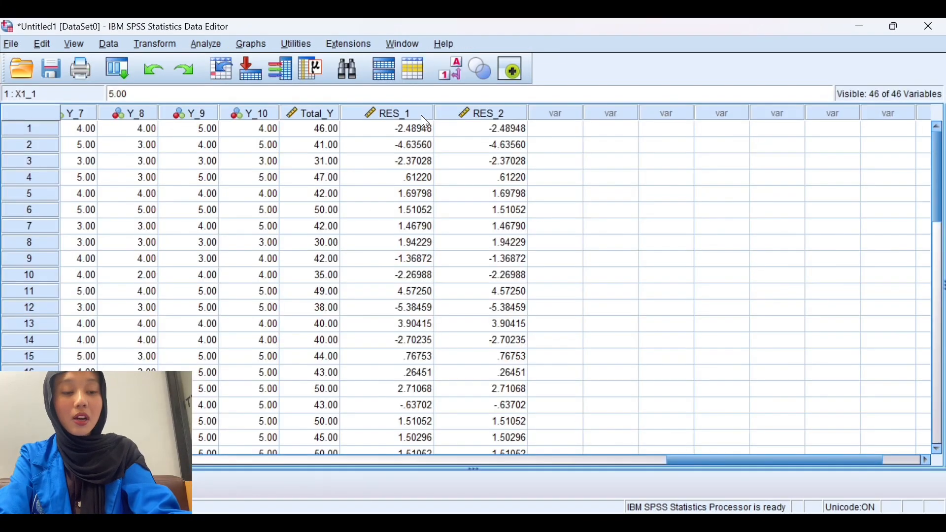
# - Run a one-sample Kolmogorov-Smirnov test of RES_1 against the normal distribution and select the resulting table
pyautogui.click(421, 115)
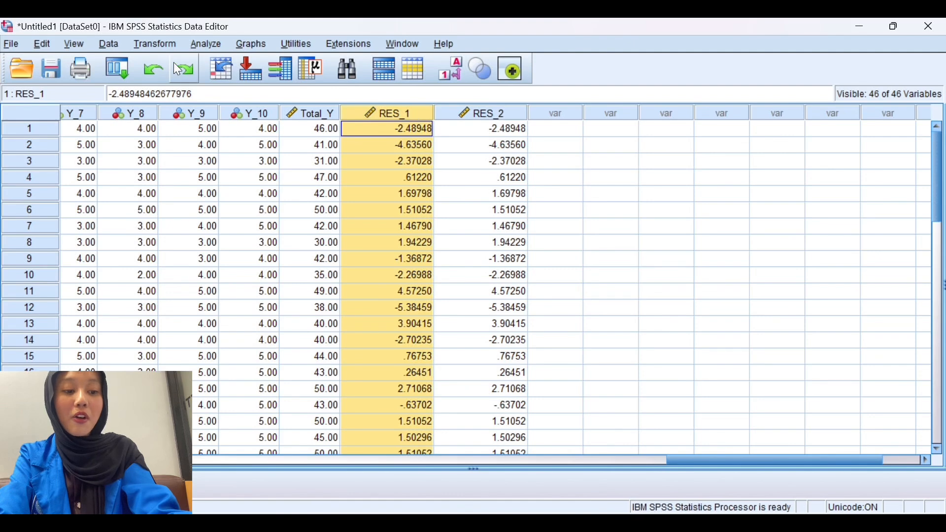
pyautogui.click(206, 46)
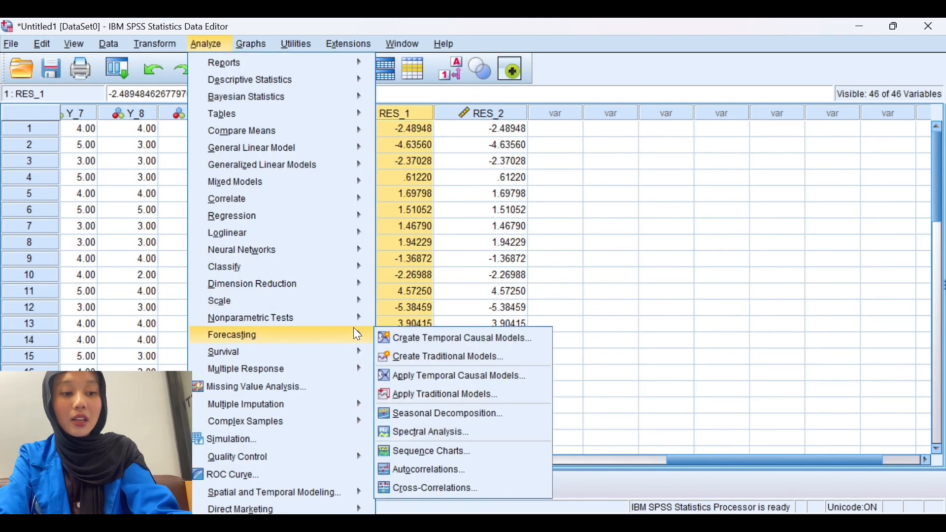
pyautogui.moveTo(360, 325)
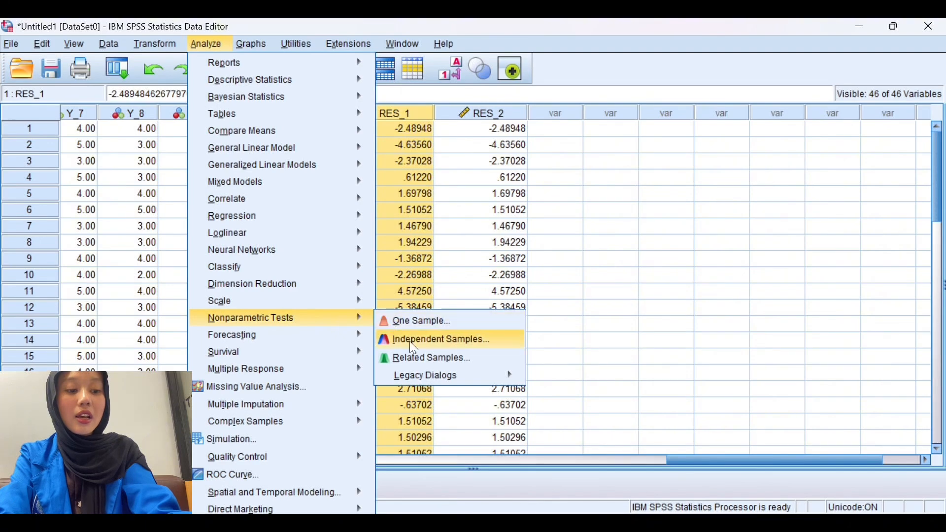
pyautogui.moveTo(442, 380)
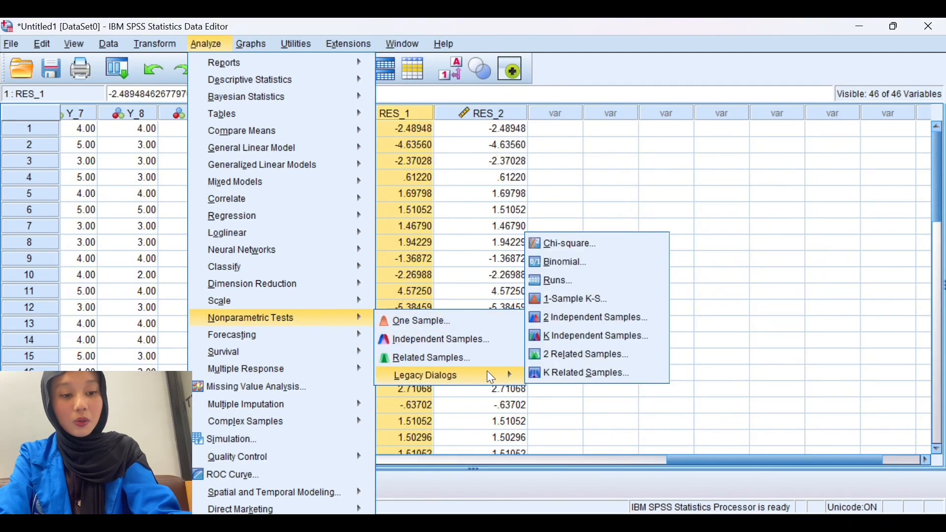
pyautogui.click(536, 301)
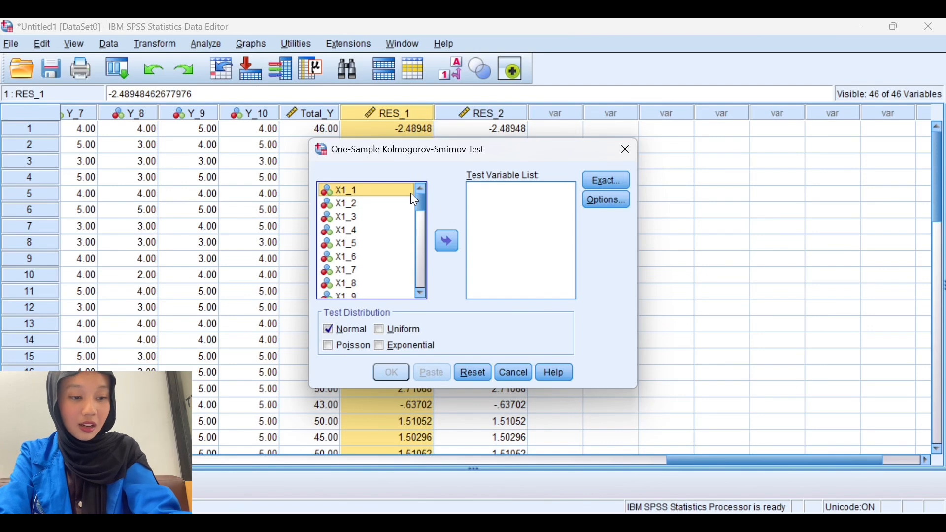
pyautogui.moveTo(420, 197); pyautogui.dragTo(409, 324)
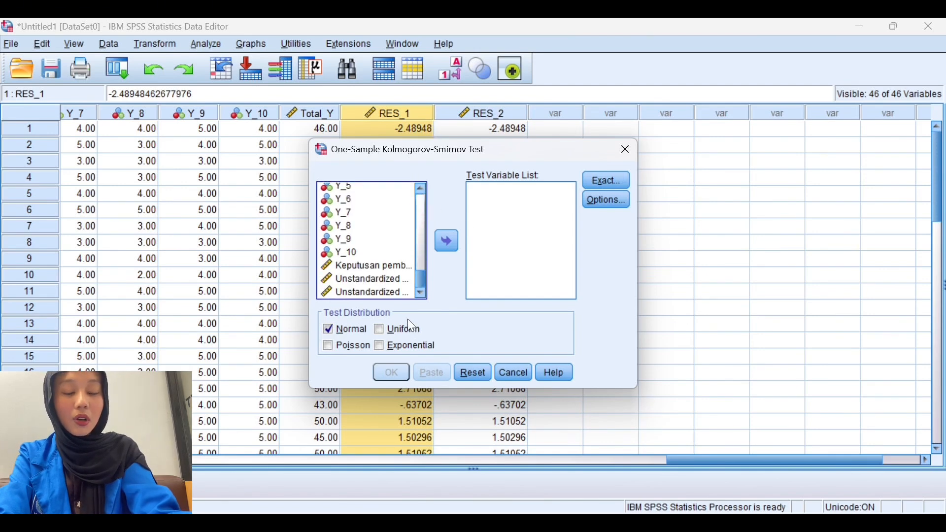
pyautogui.click(373, 279)
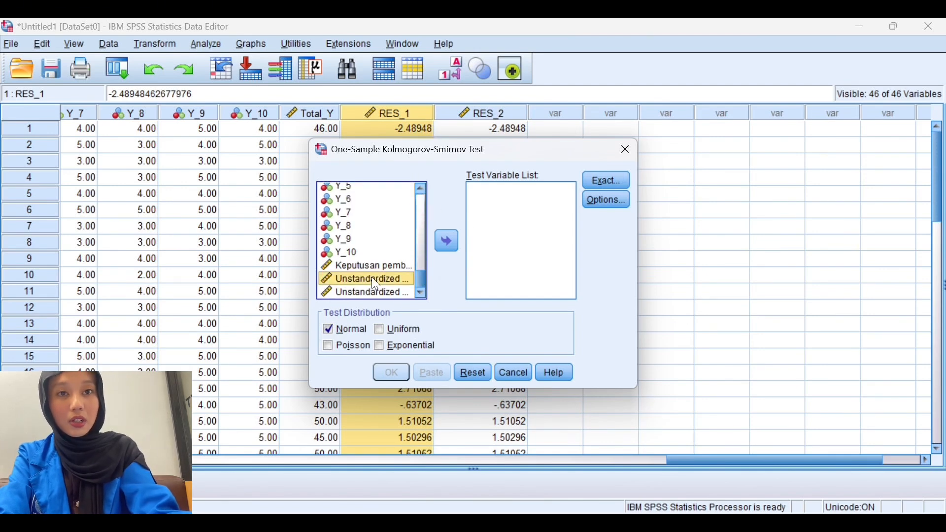
pyautogui.click(445, 241)
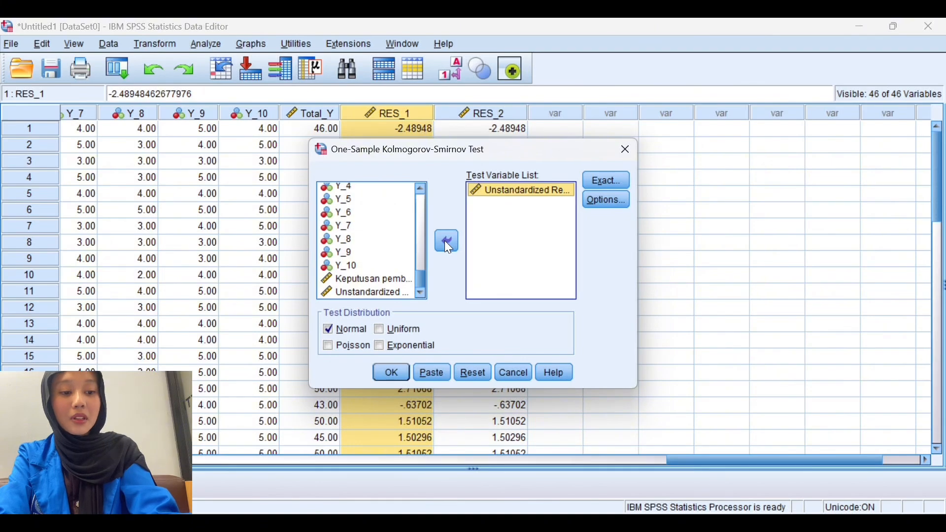
pyautogui.click(395, 374)
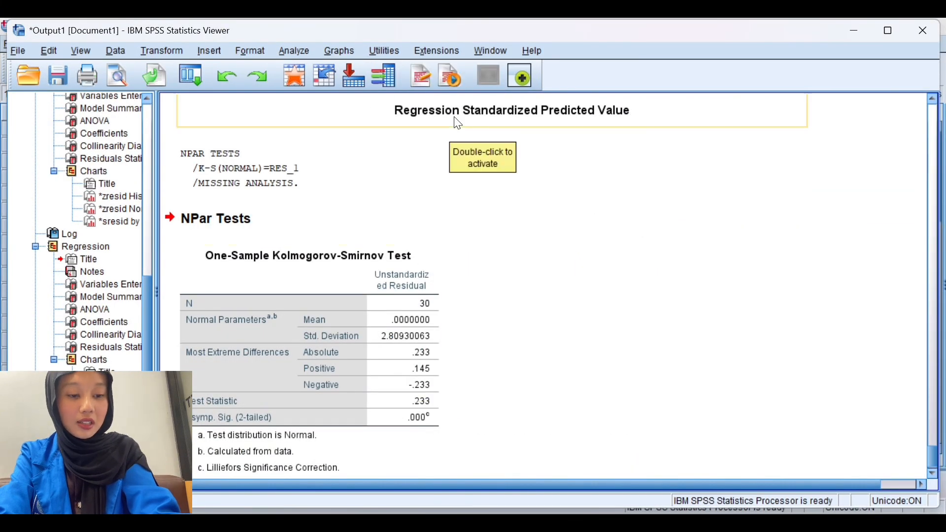
pyautogui.click(421, 321)
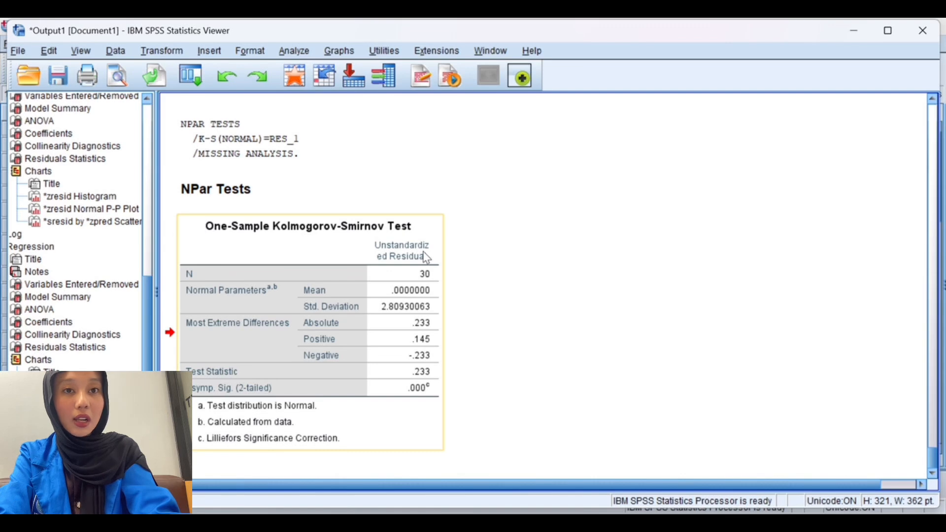